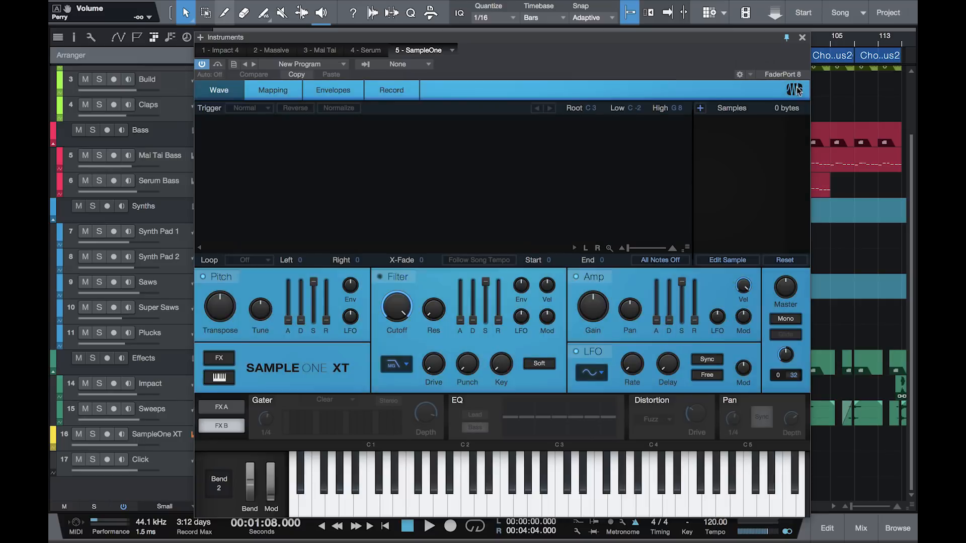
Switch the SampleOne XT colour theme to yellow and show its recording page
left_click(795, 90)
left_click(795, 89)
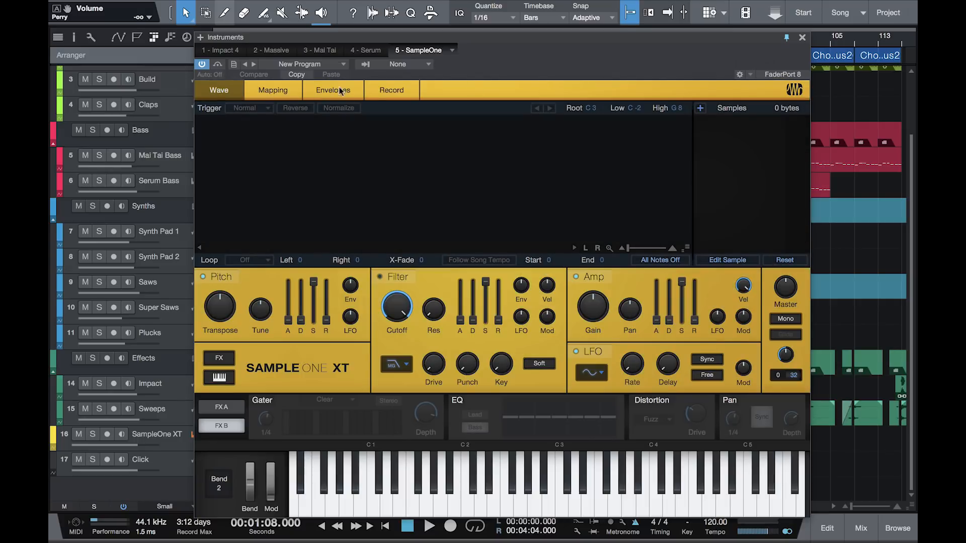
left_click(378, 92)
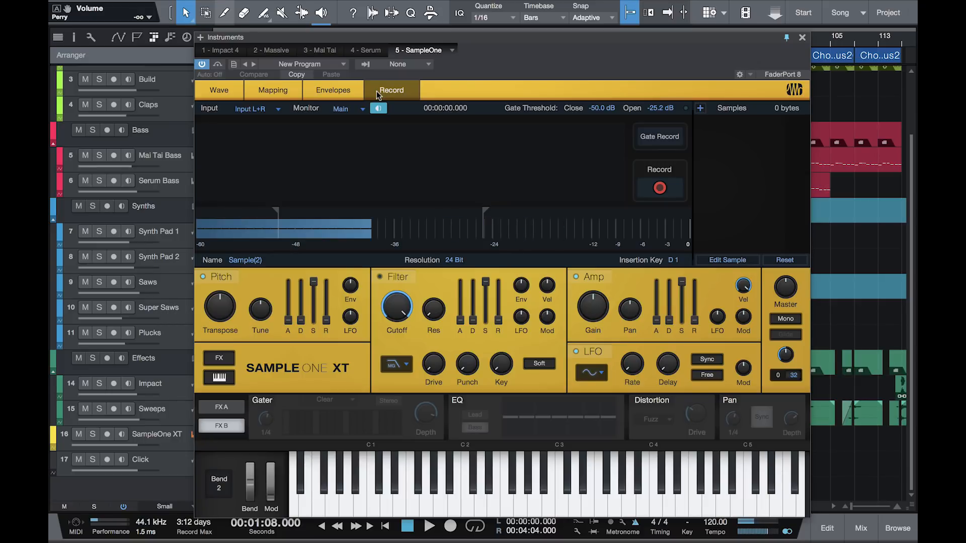
Set SampleOne XT's recording input to the Impact XT instrument
left_click_drag(491, 61, 465, 136)
scroll(270, 83, "up", 3)
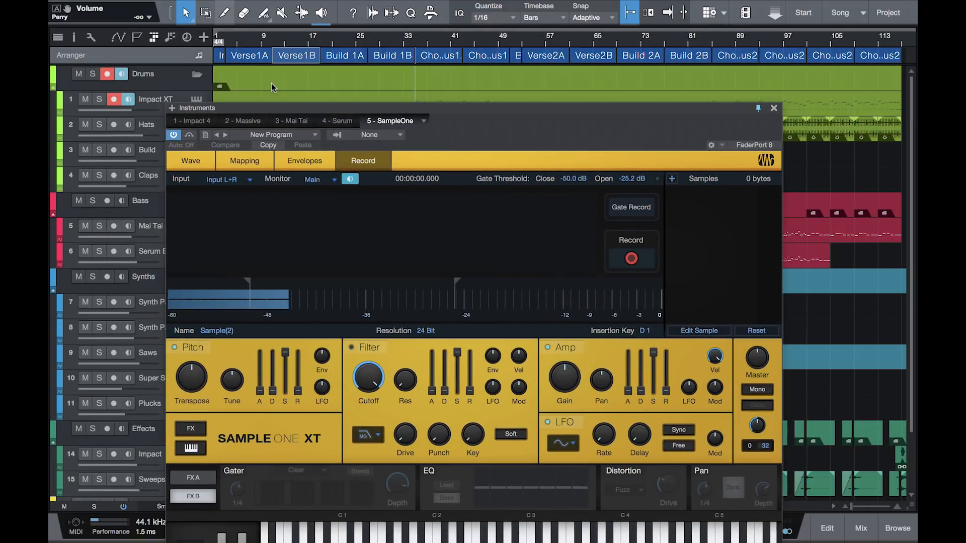
left_click_drag(294, 106, 379, 78)
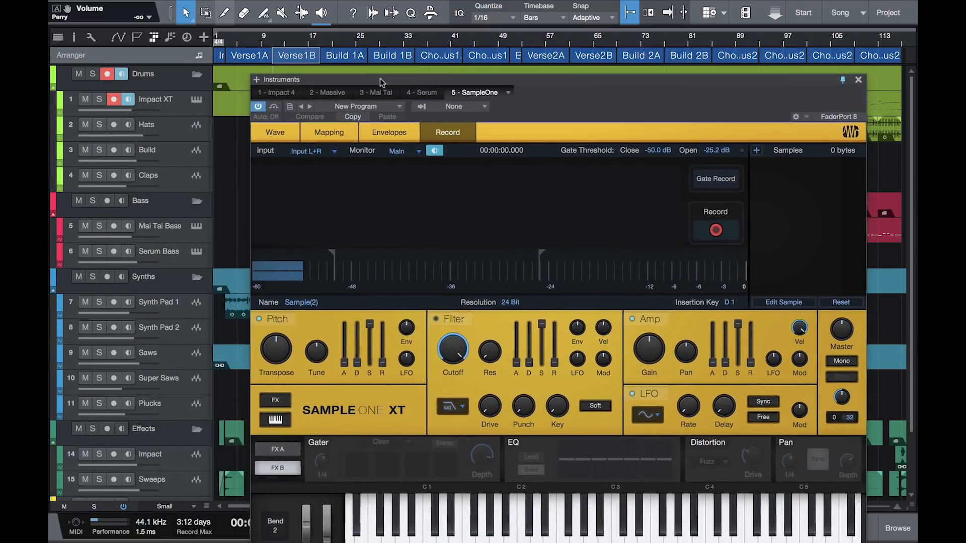
left_click(309, 150)
left_click(308, 232)
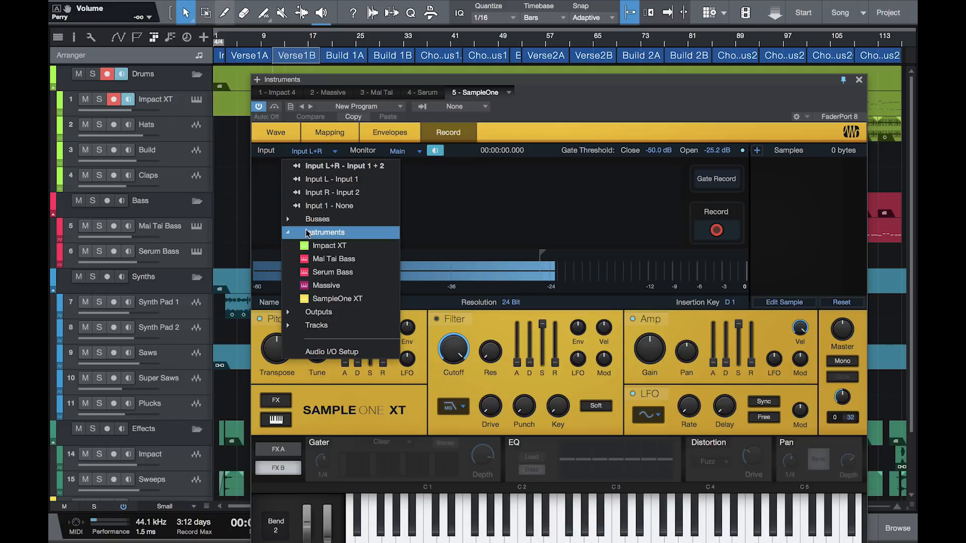
left_click(307, 247)
Record a sample of the Impact XT output into SampleOne XT, with playback positioned just before the first chorus
left_click_drag(559, 106, 491, 158)
left_click(403, 43)
left_click(647, 288)
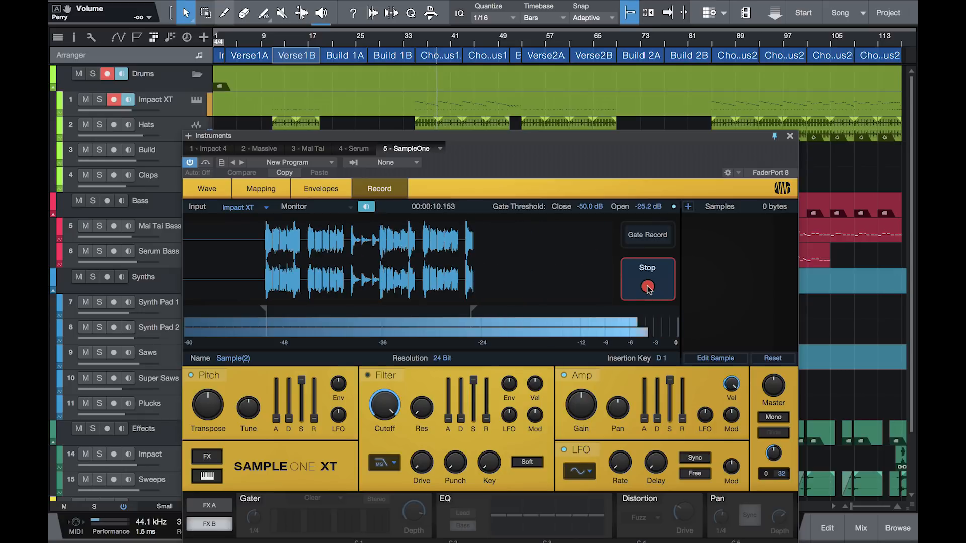
left_click(647, 286)
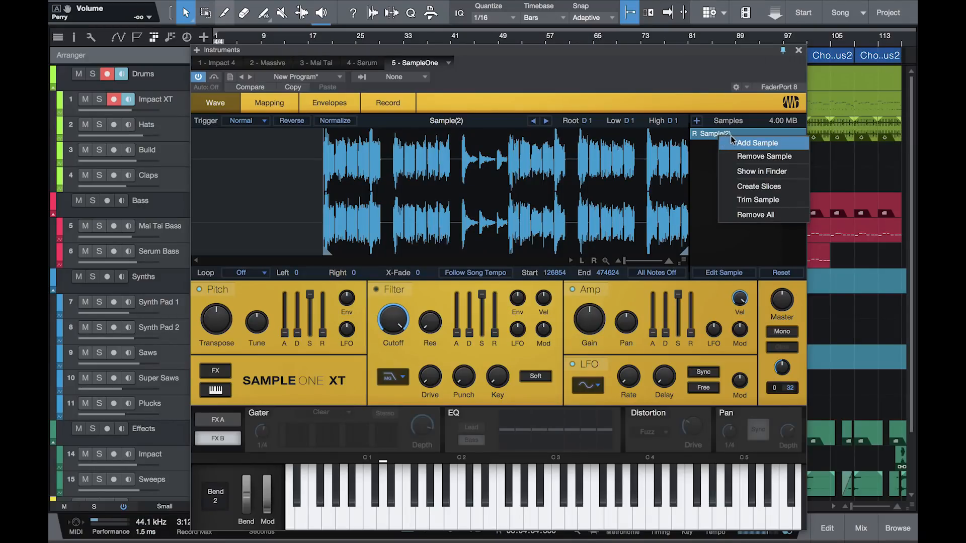
Create slices from the recorded sample and go through several of them in the sample list
left_click(733, 185)
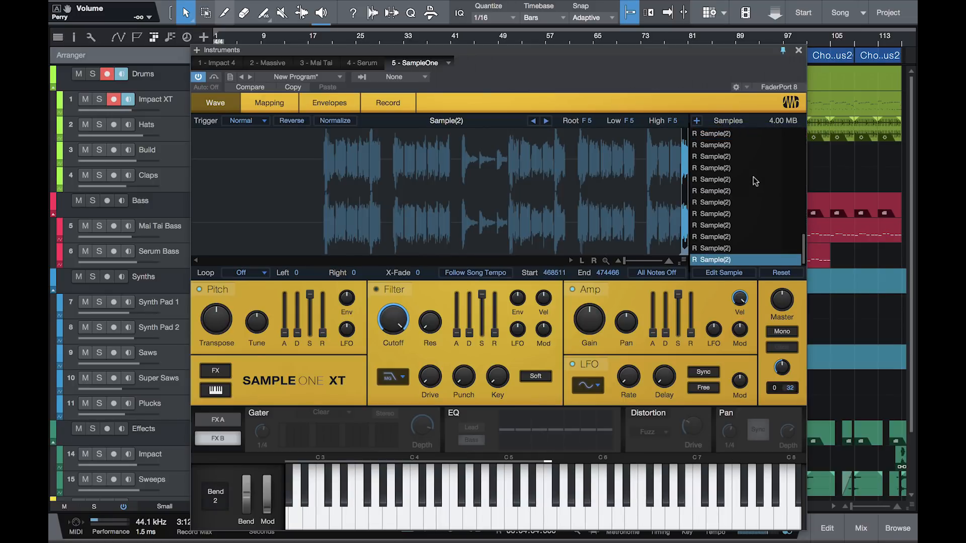
left_click(727, 223)
left_click(727, 201)
left_click(727, 178)
left_click(727, 156)
scroll(730, 155, "up", 5)
left_click(722, 201)
left_click(722, 179)
scroll(721, 150, "up", 6)
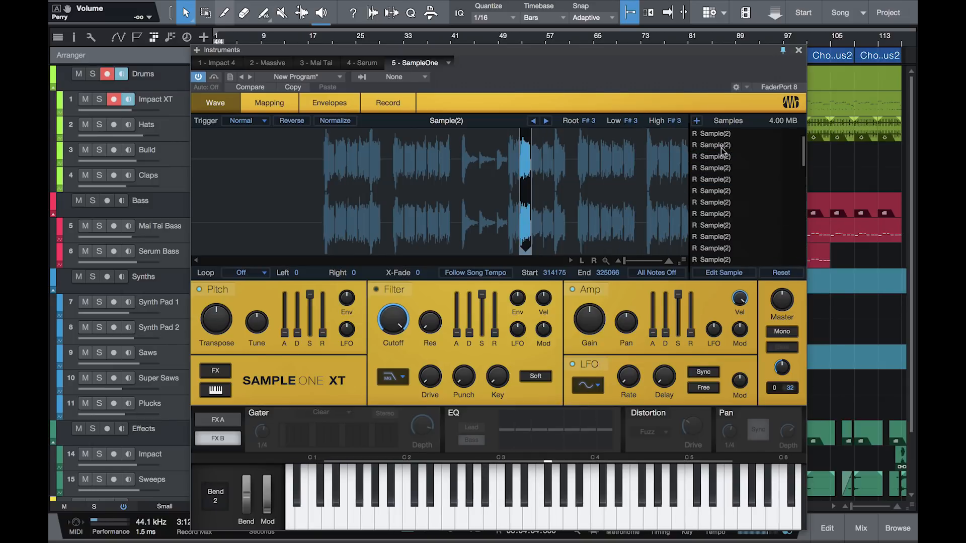
left_click(716, 168)
left_click(715, 134)
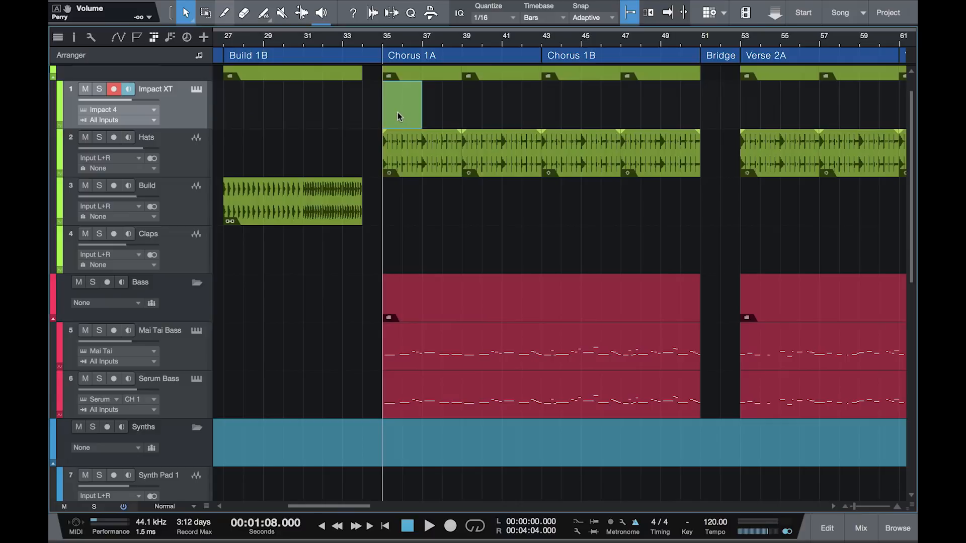
Open the Impact XT pattern at Chorus 1A and place Kick on steps 1, 5, 9 and 13 and the C#1 Snare on steps 5 and 13
double_click(397, 113)
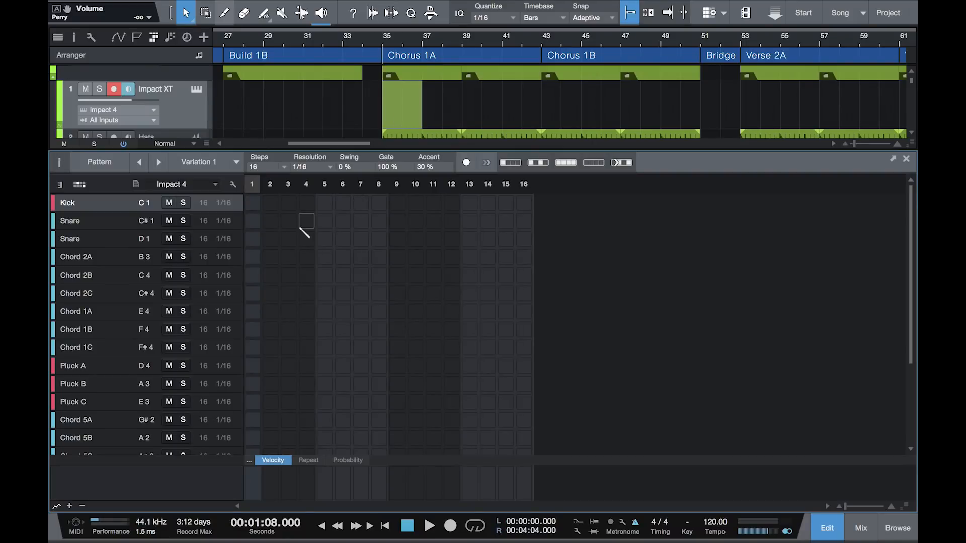
left_click(252, 202)
left_click(325, 202)
left_click(397, 202)
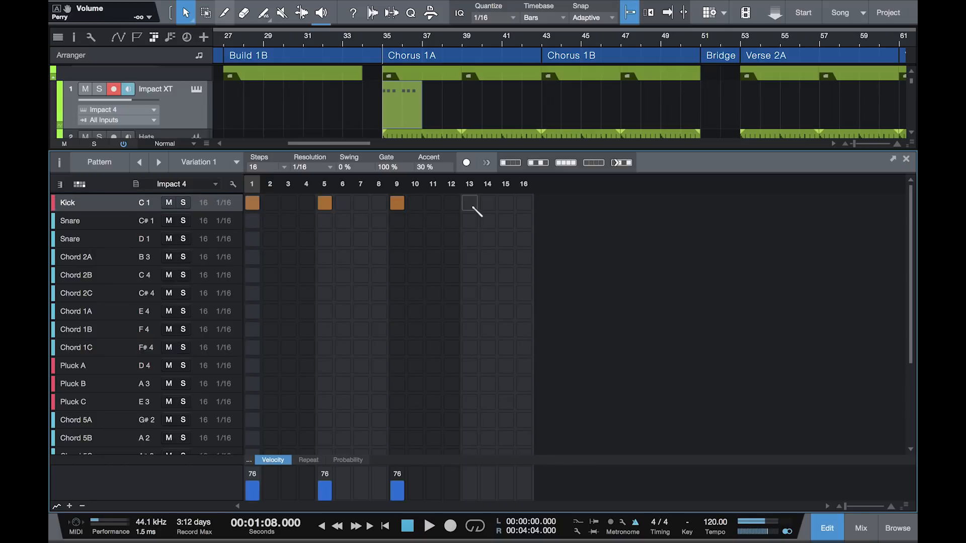
left_click(470, 202)
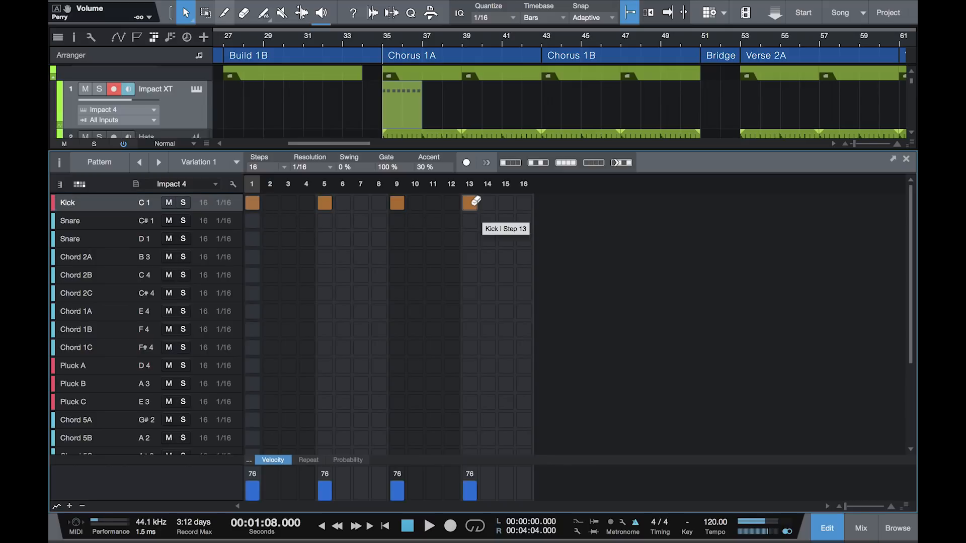
left_click(324, 220)
left_click(469, 221)
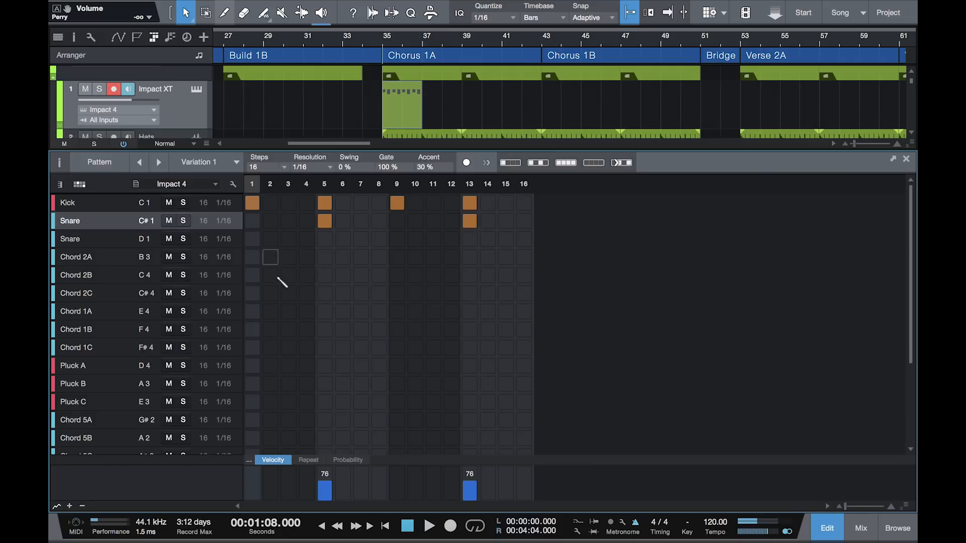
Add Chord 2A on steps 3 and 7 and Chord 2B on steps 11 and 15, and solo the Impact XT track
left_click(288, 257)
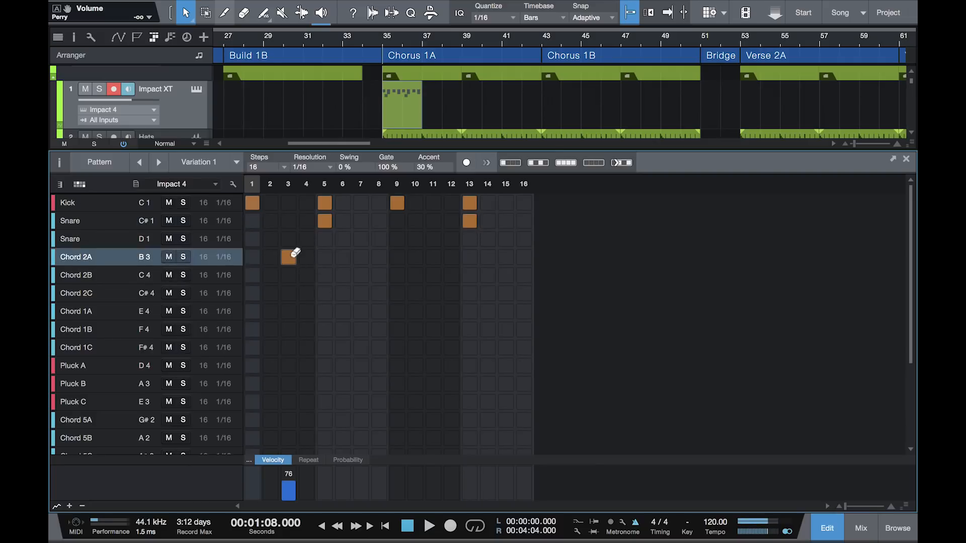
left_click(360, 257)
left_click(433, 275)
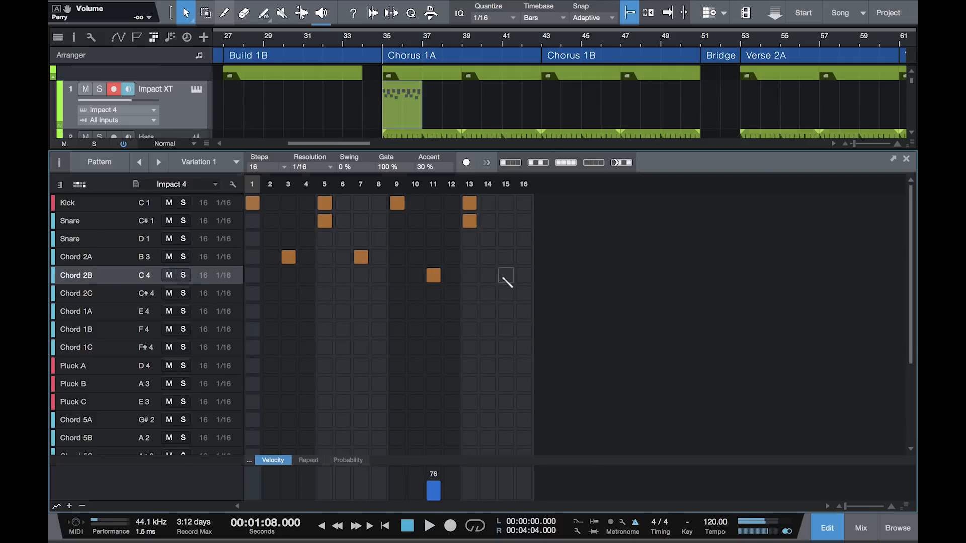
left_click(506, 275)
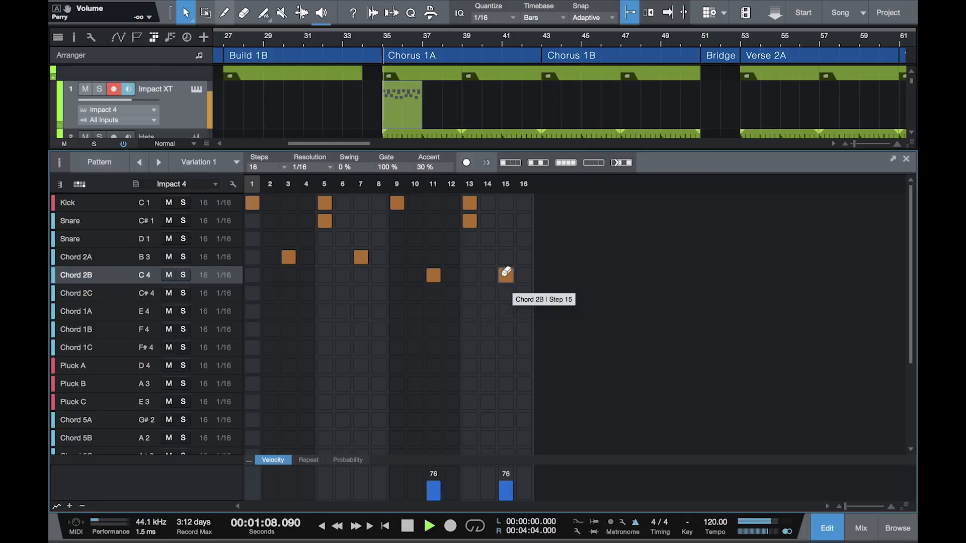
left_click(100, 89)
key("space")
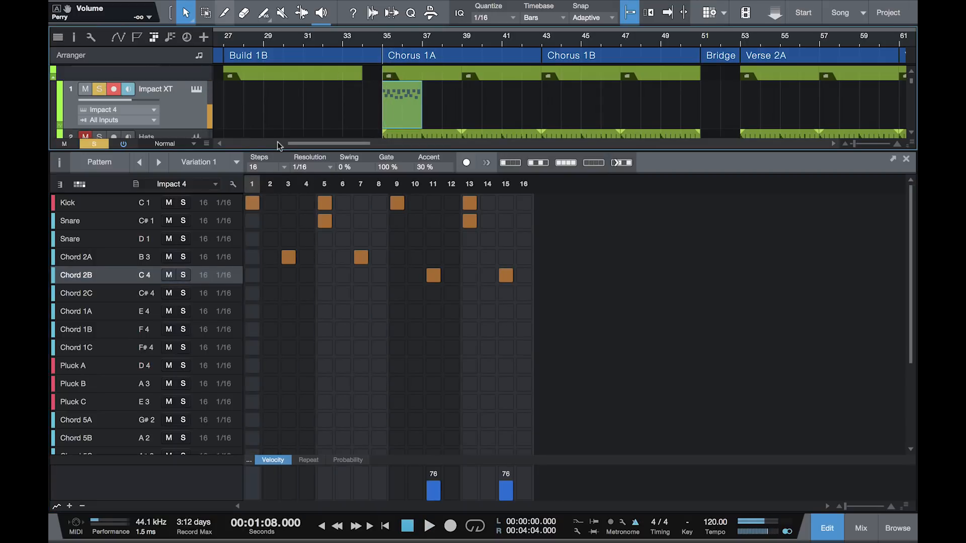
Remove Chord 2A from steps 3 and 7, and place Chord 2B on steps 1 and 3 and Chord 2C on steps 5, 8 and 10
left_click(289, 274)
left_click(289, 257)
left_click(252, 275)
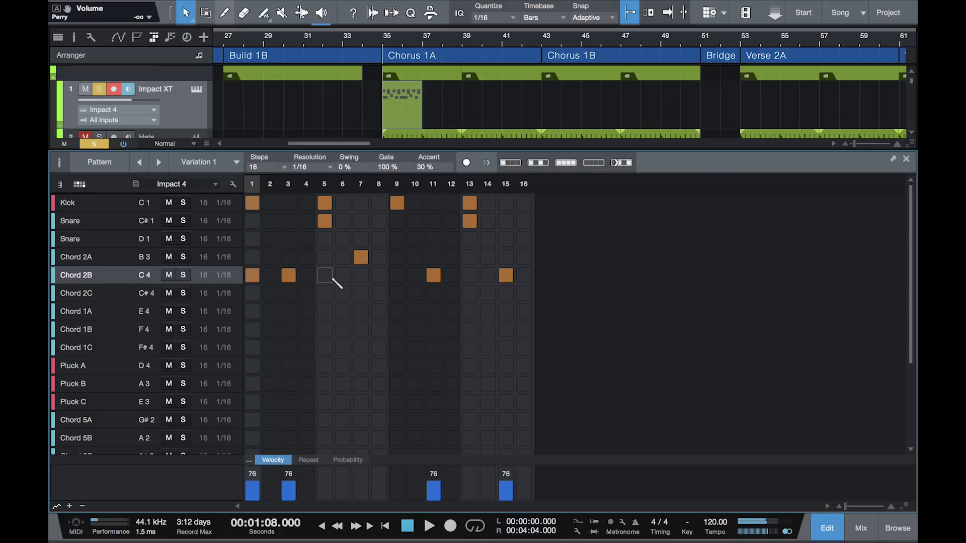
left_click(324, 293)
left_click(378, 293)
left_click(361, 257)
Audition the pattern and remove Chord 2B from step 11
key("space")
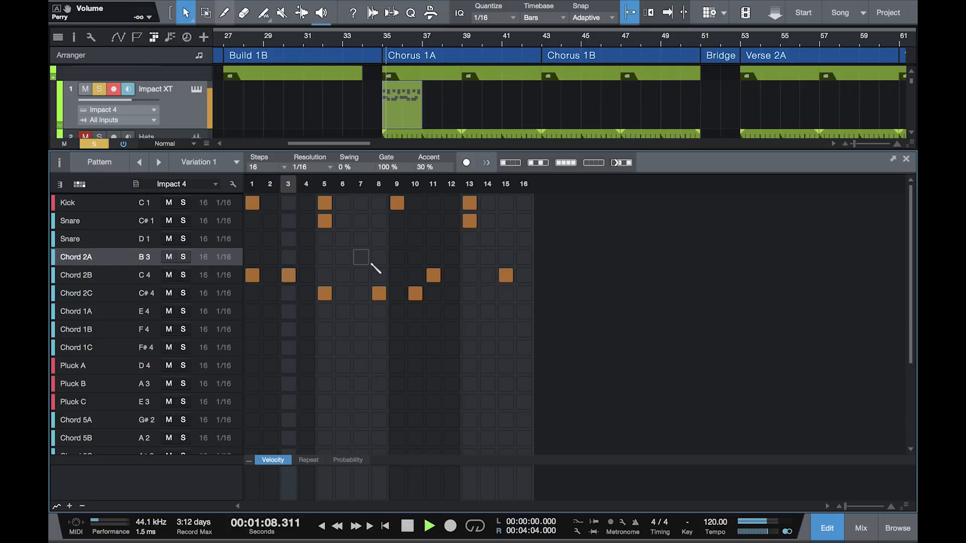
left_click(433, 275)
key("space")
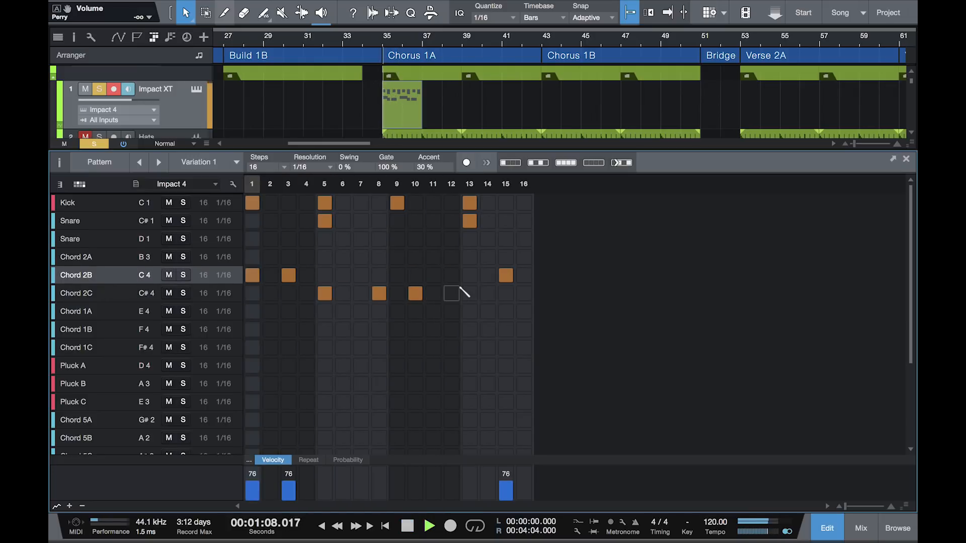
key("space")
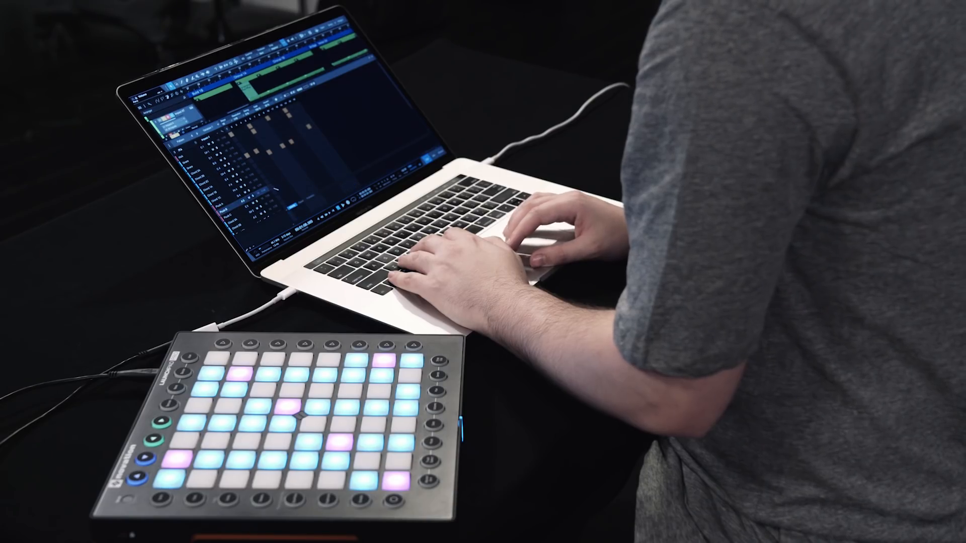
left_click(274, 192)
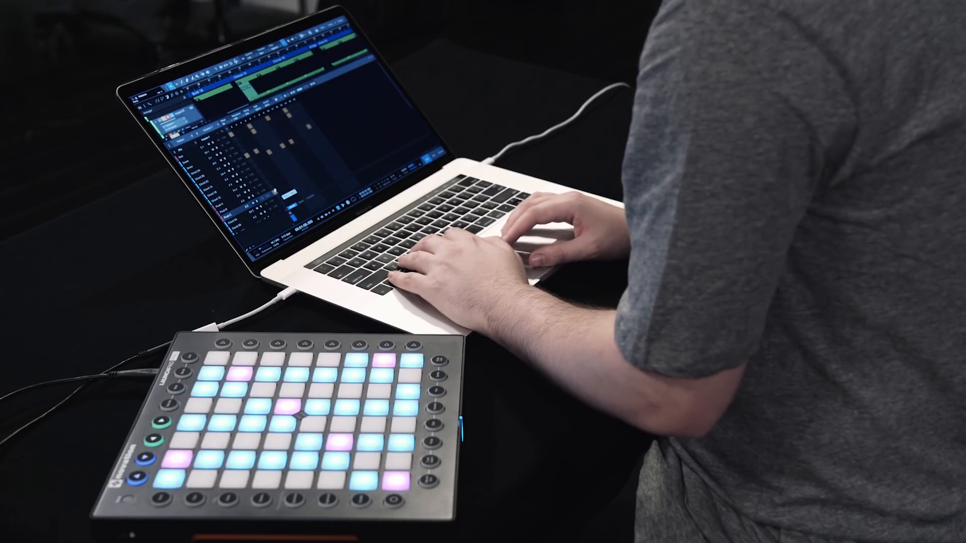
left_click(282, 188)
left_click(271, 187)
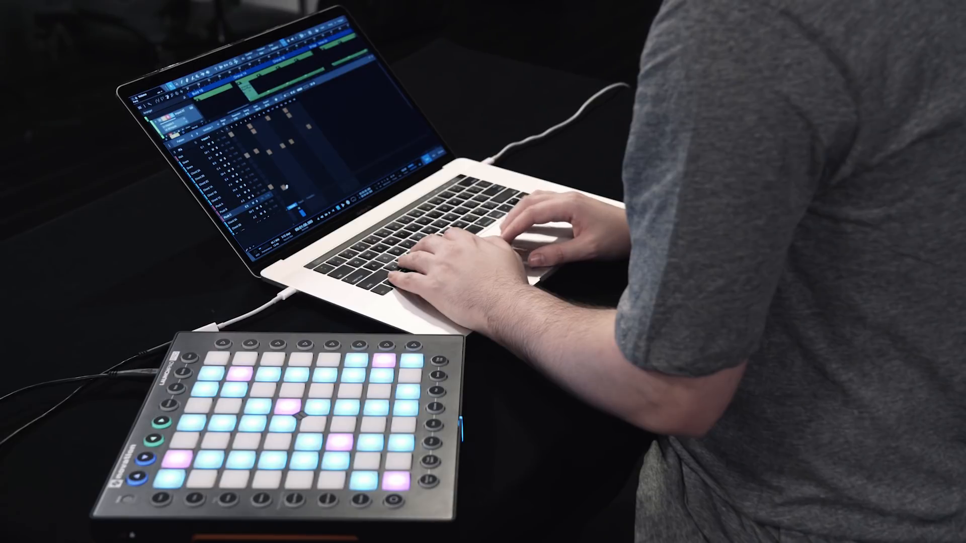
left_click(278, 198)
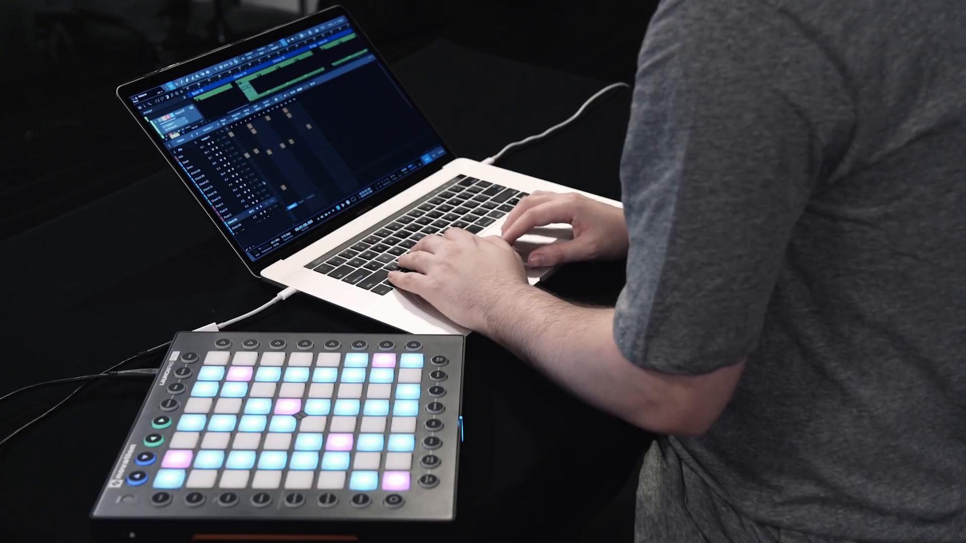
Place Pluck A on steps 1 and 9, Pluck B on 3, 7, 11 and 15, and Pluck C on 5 and 13, and audition the pattern
left_click(252, 366)
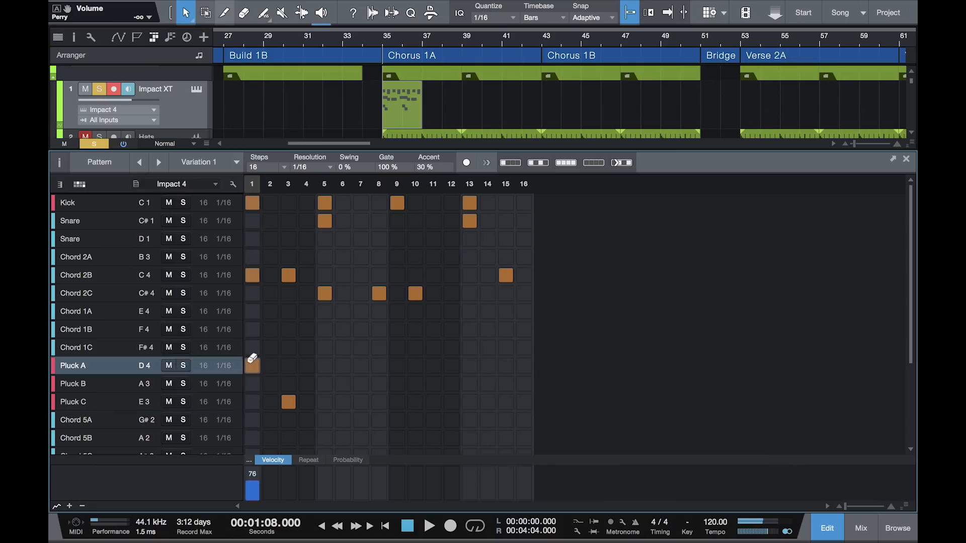
left_click(288, 400)
left_click(288, 384)
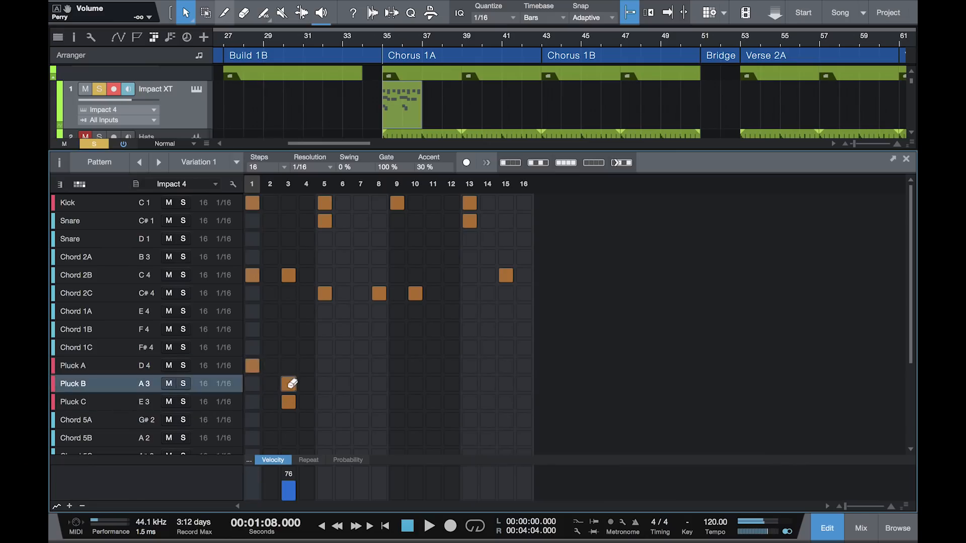
left_click(289, 401)
left_click(324, 402)
left_click(360, 384)
left_click(397, 365)
left_click(433, 384)
left_click(470, 402)
left_click(505, 384)
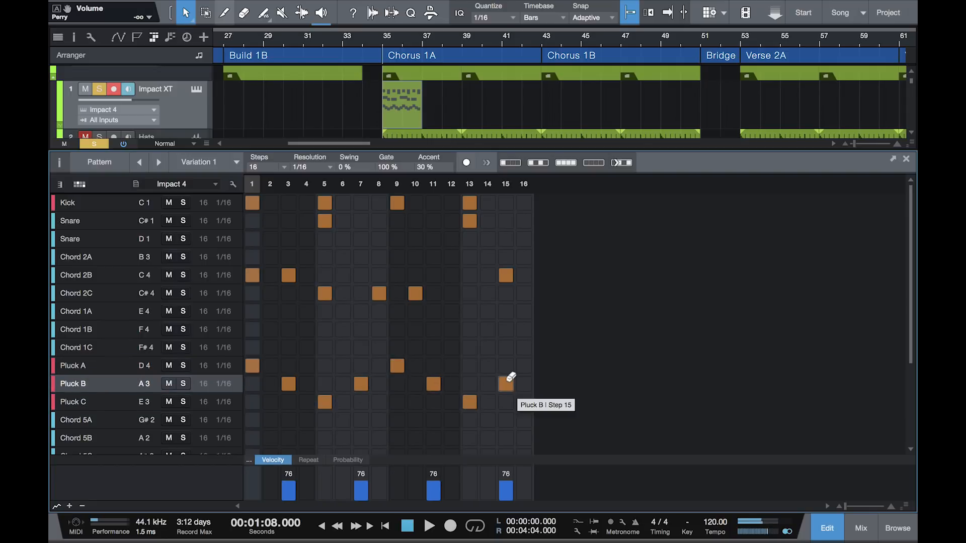
key("space")
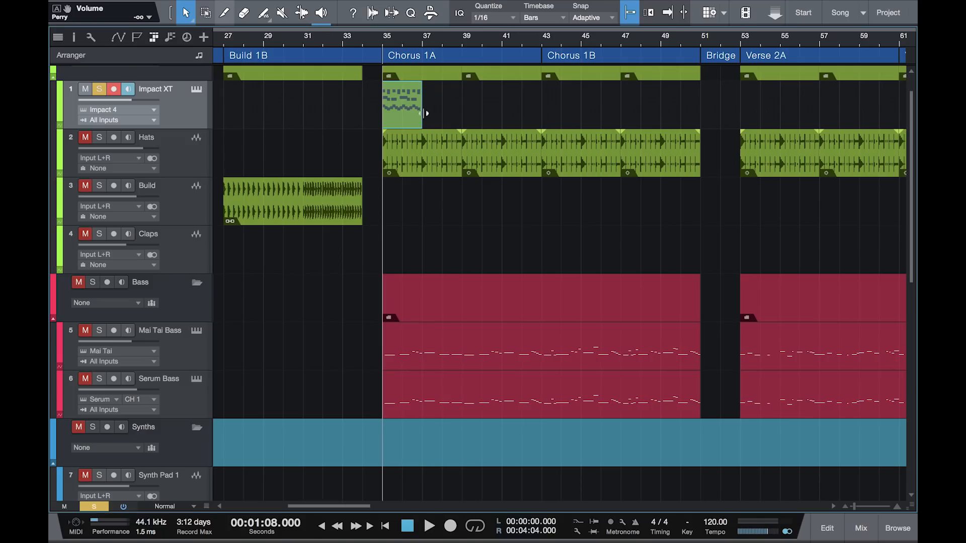
Extend the Impact XT pattern to bar 61 and split it at bars 43 and 44
left_click_drag(425, 112, 892, 113)
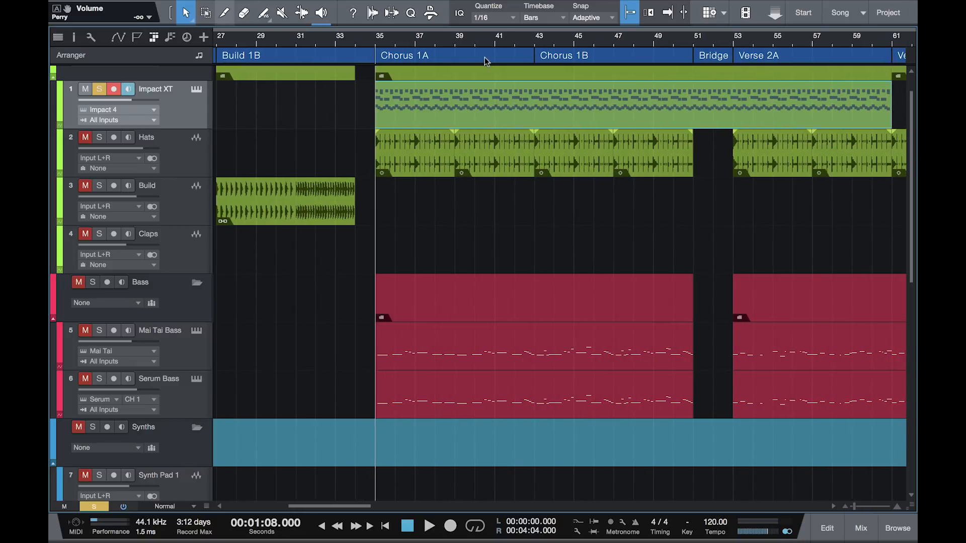
key("3")
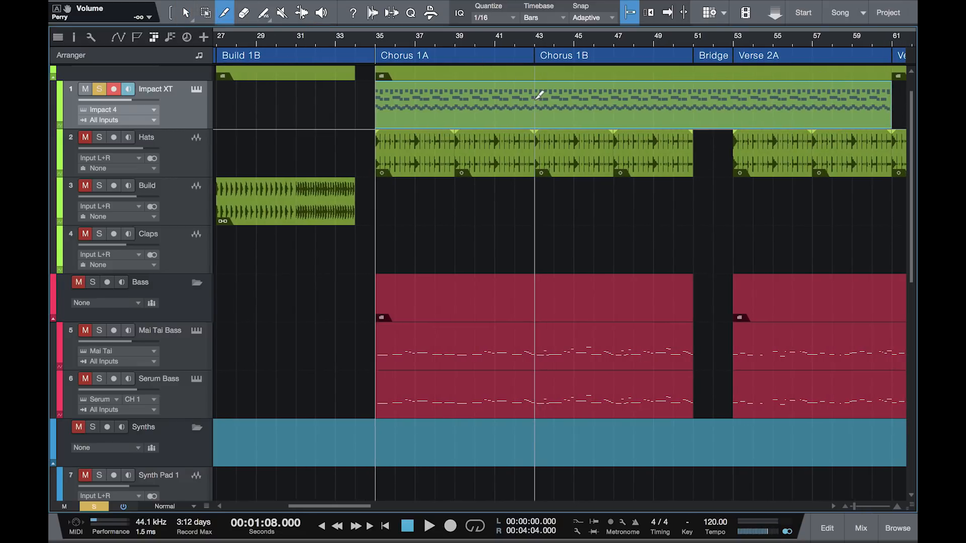
left_click(536, 98)
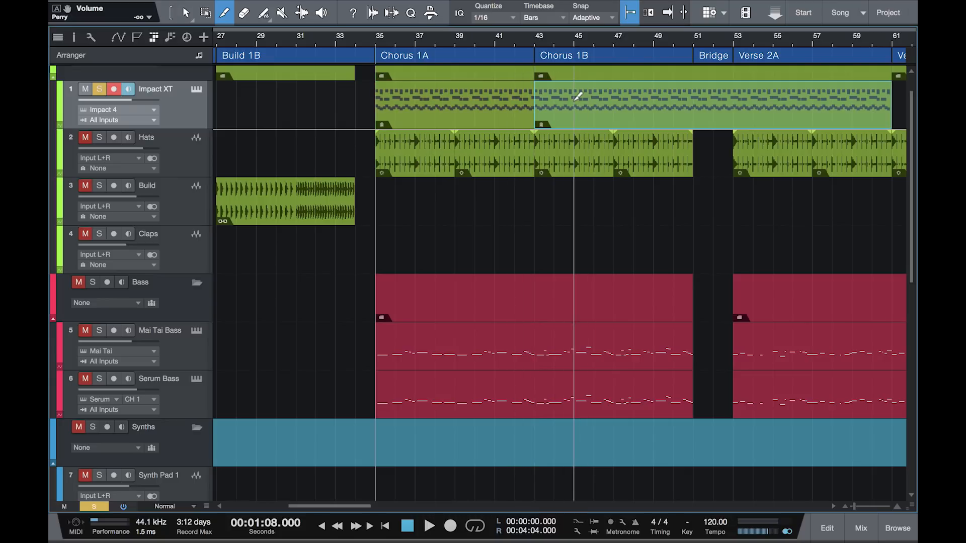
key("1")
Open the one-bar Impact XT pattern at the start of Chorus 1B and duplicate its variation
double_click(542, 104)
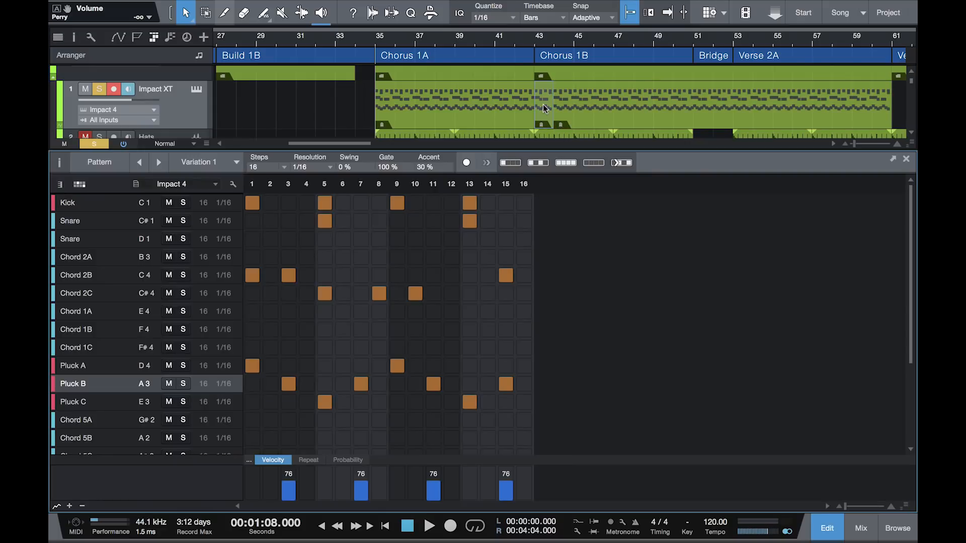
left_click(66, 162)
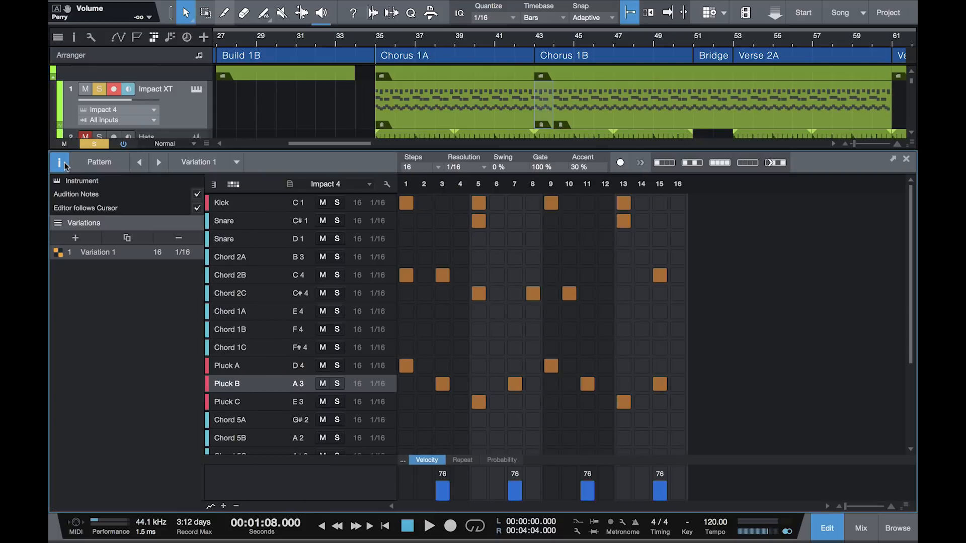
left_click(126, 238)
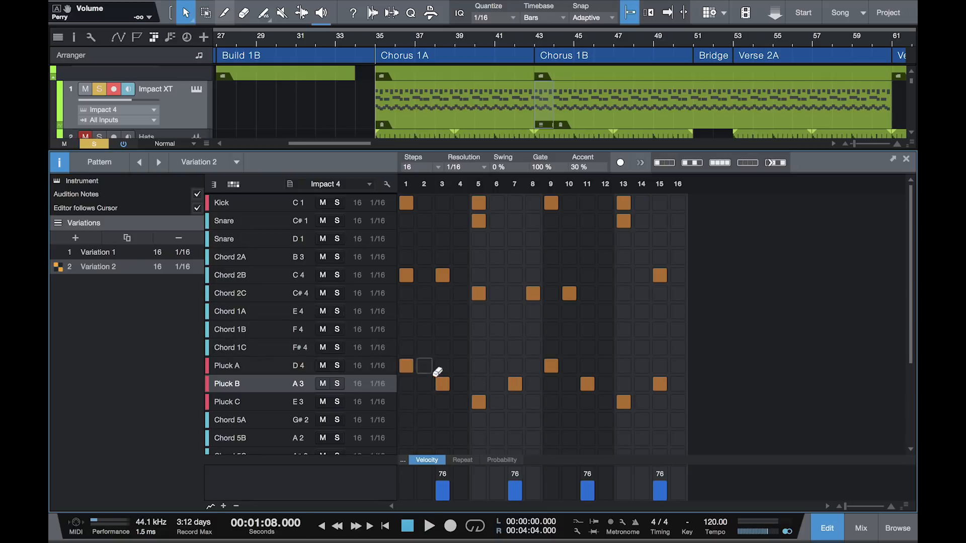
Rework Variation 2: Kick off step 13, Snare on 15, Pluck A only on 13, Pluck B only on 11 and 15, Pluck C on odd steps 1–9
left_click(443, 383)
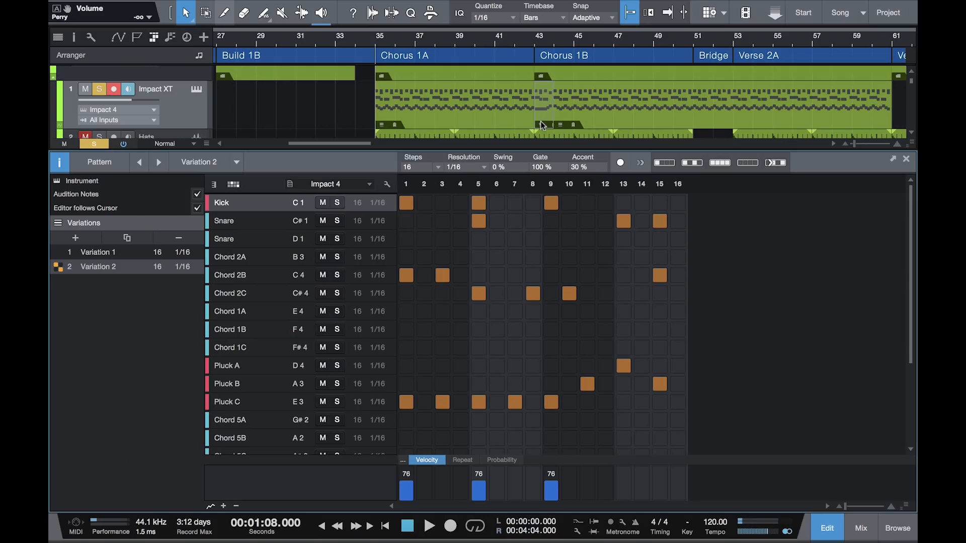
left_click(542, 125)
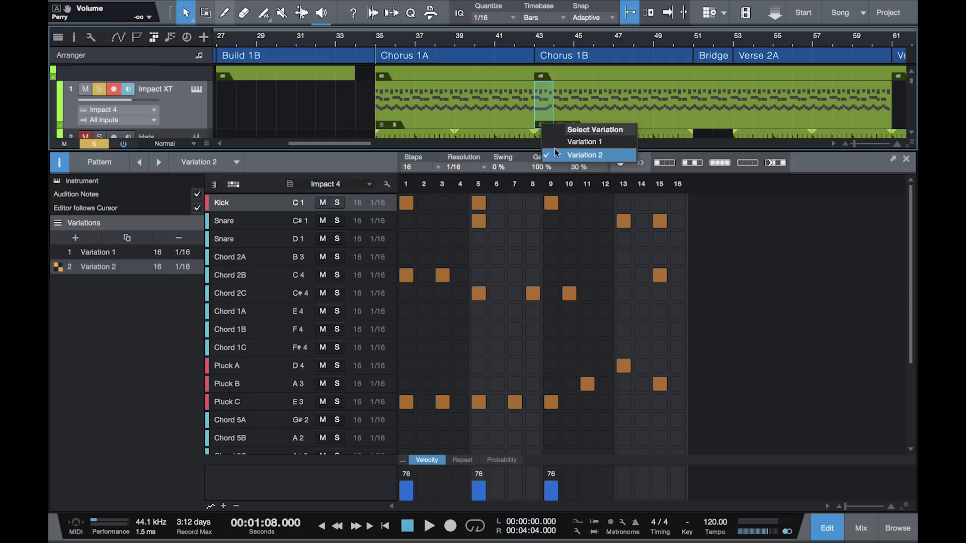
left_click(381, 127)
Arrange Chorus 1A with Variation 1 in bar 35, Variation 2 in bar 36 and Variation 1 from bar 37 to 43, and audition it
left_click(445, 98)
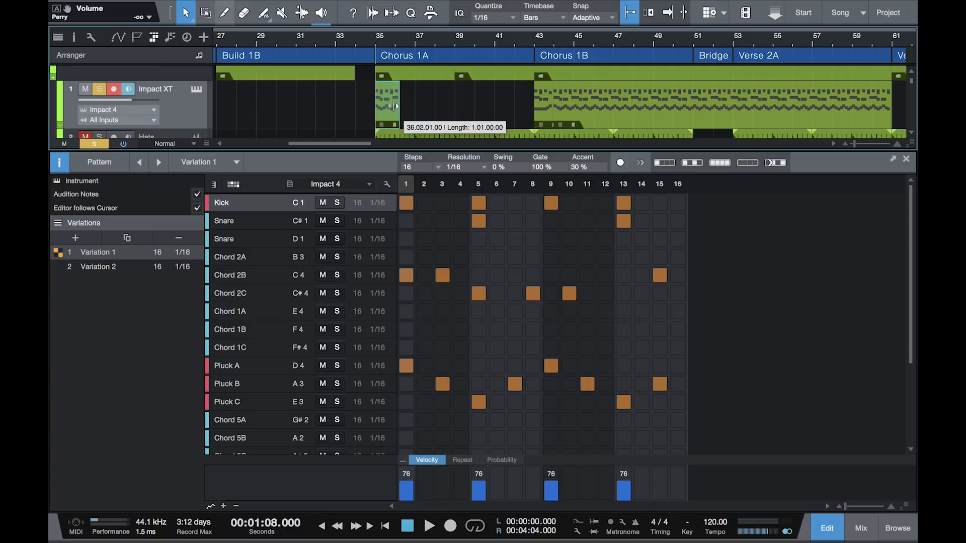
left_click(541, 107)
left_click(400, 104)
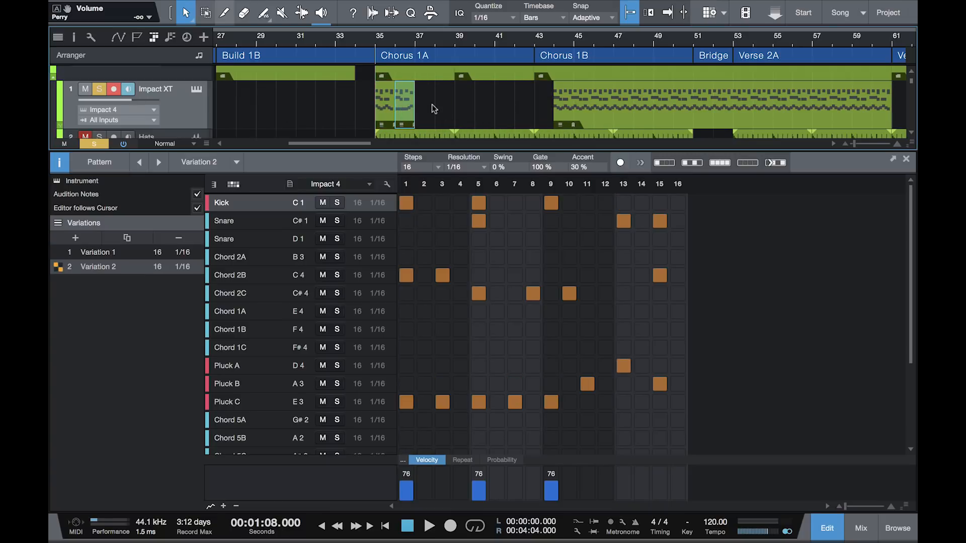
left_click(442, 110)
left_click(384, 108)
left_click_drag(424, 107, 534, 107)
key("space")
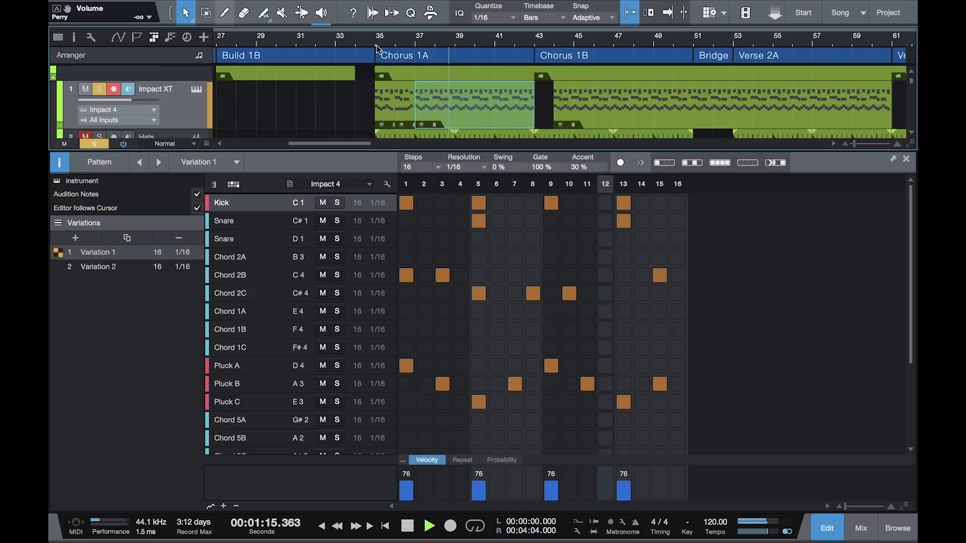
key("space")
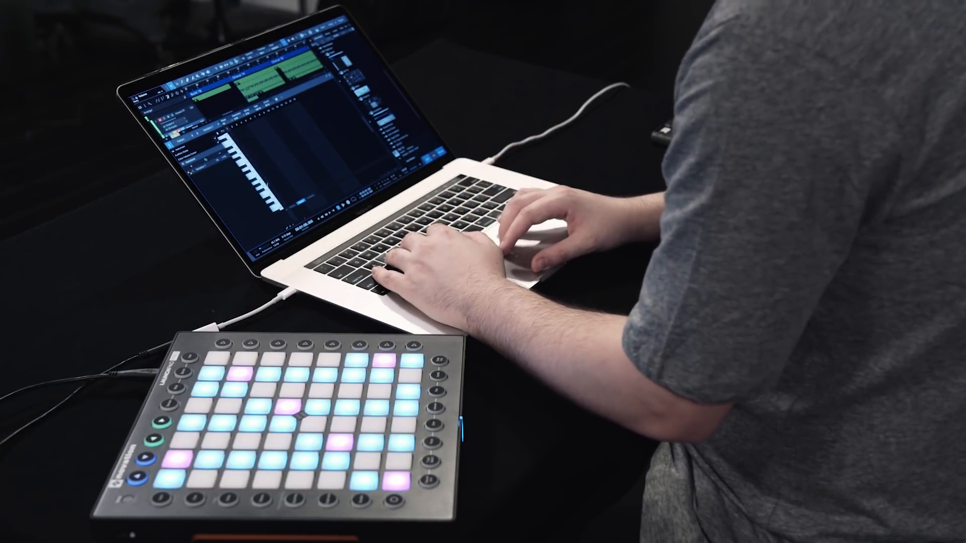
Enter F1 on steps 1–8 and 11–16 and F#1 on 9–10 in the melodic pattern, repeat step 1 twice, and audition it
left_click(270, 390)
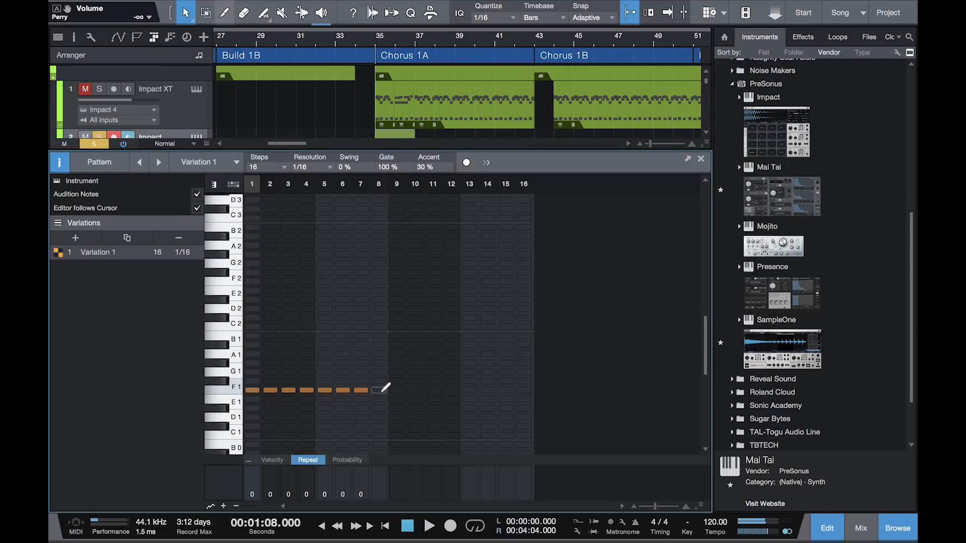
left_click(381, 389)
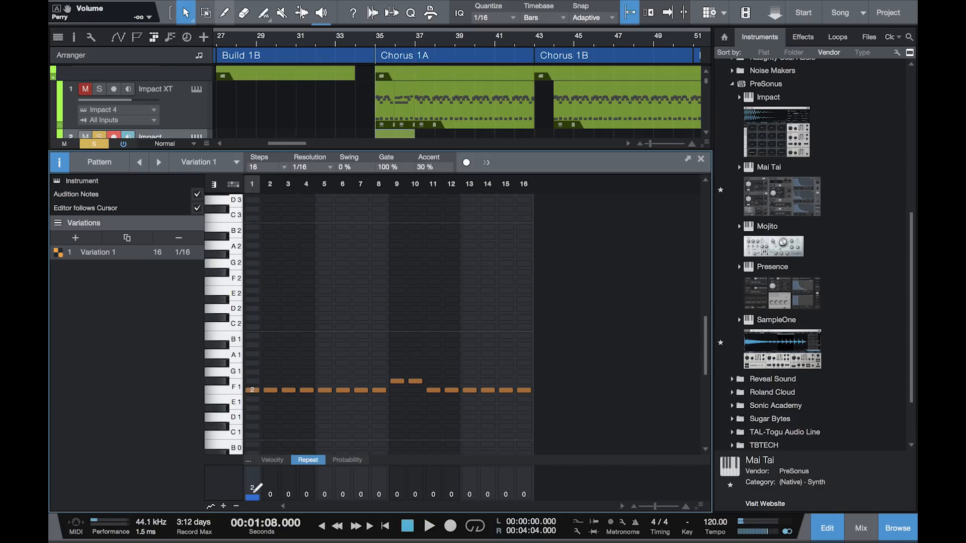
left_click(347, 460)
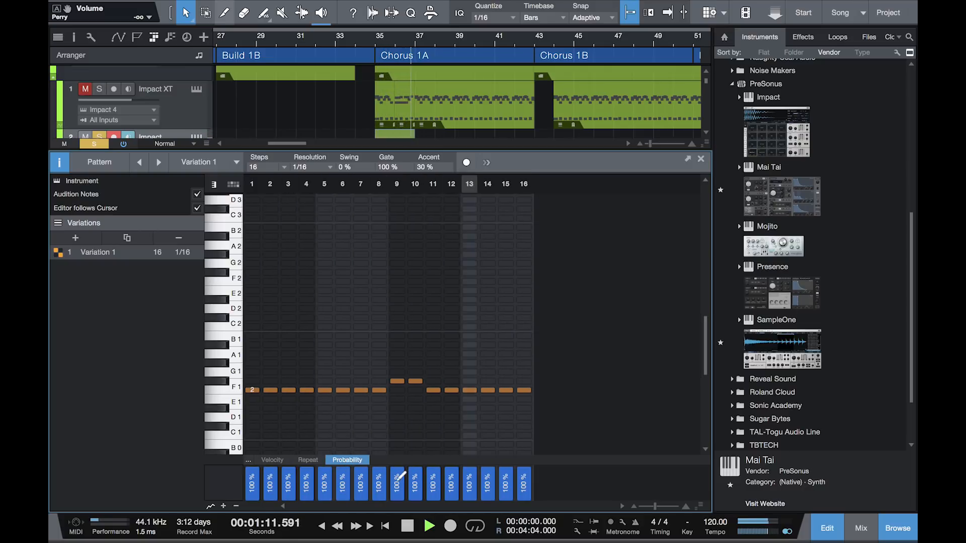
key("space")
Set the repeat of step 7 to 4 and the probability of step 9 to 89%, and audition the pattern
left_click(301, 460)
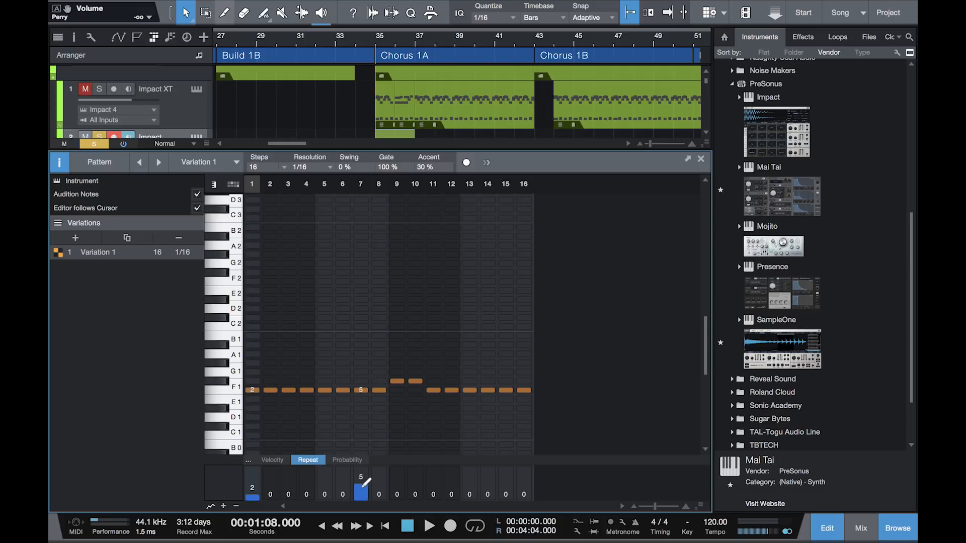
key("space")
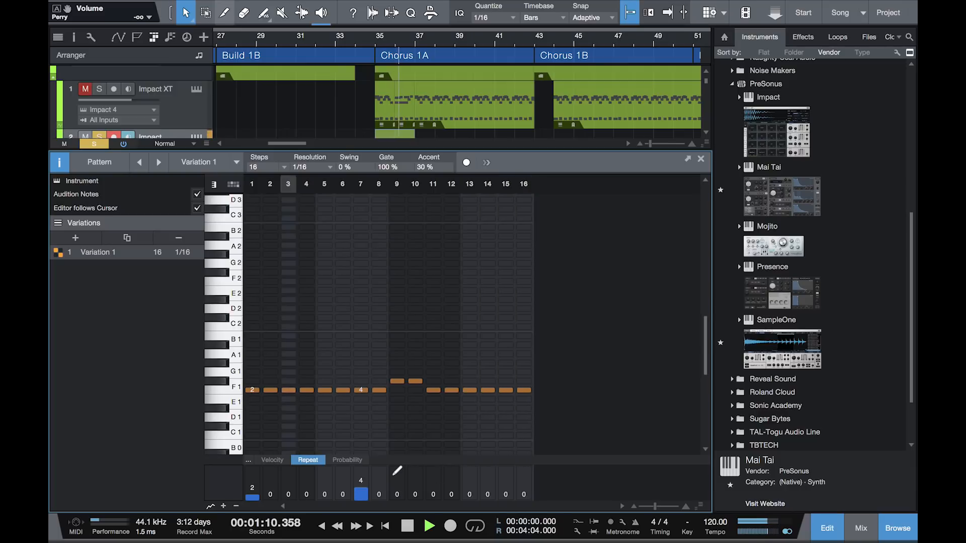
left_click(347, 460)
key("space")
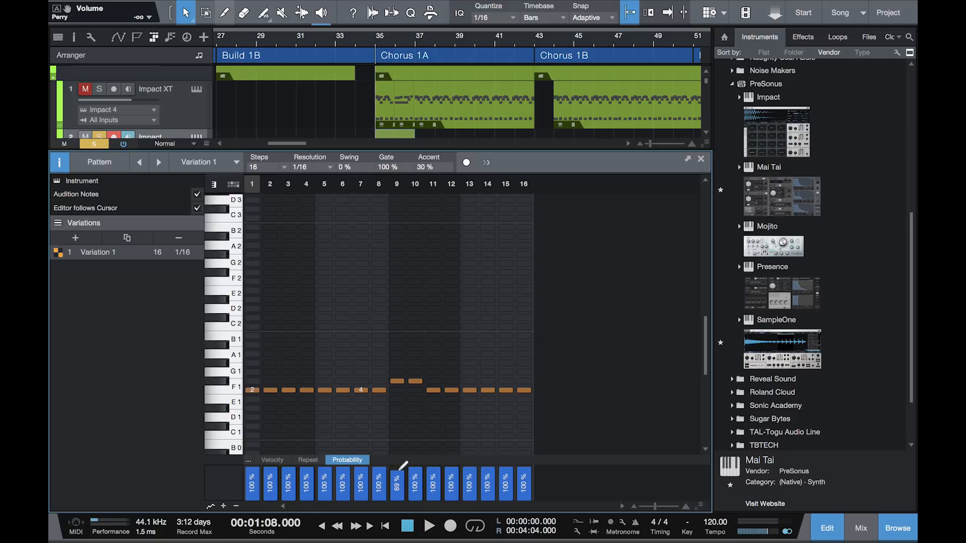
key("space")
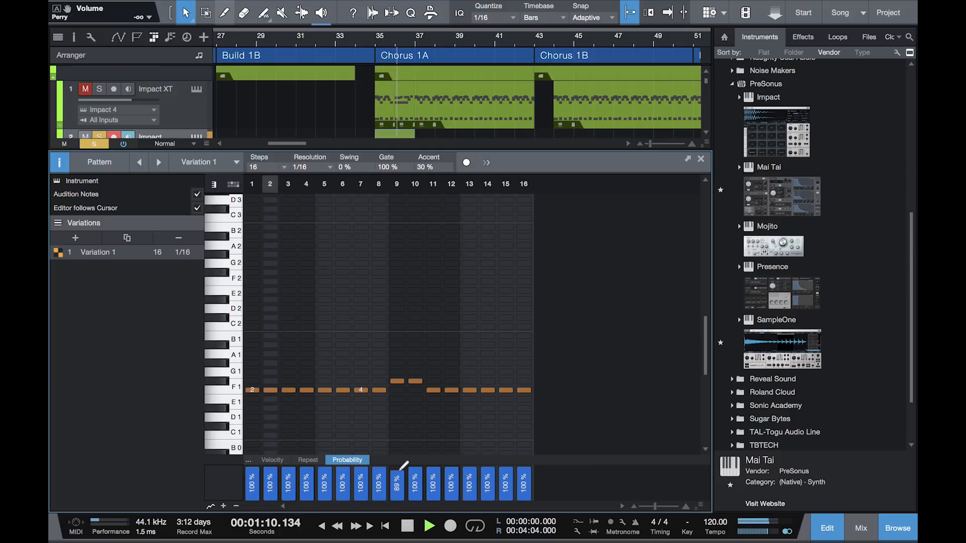
key("space")
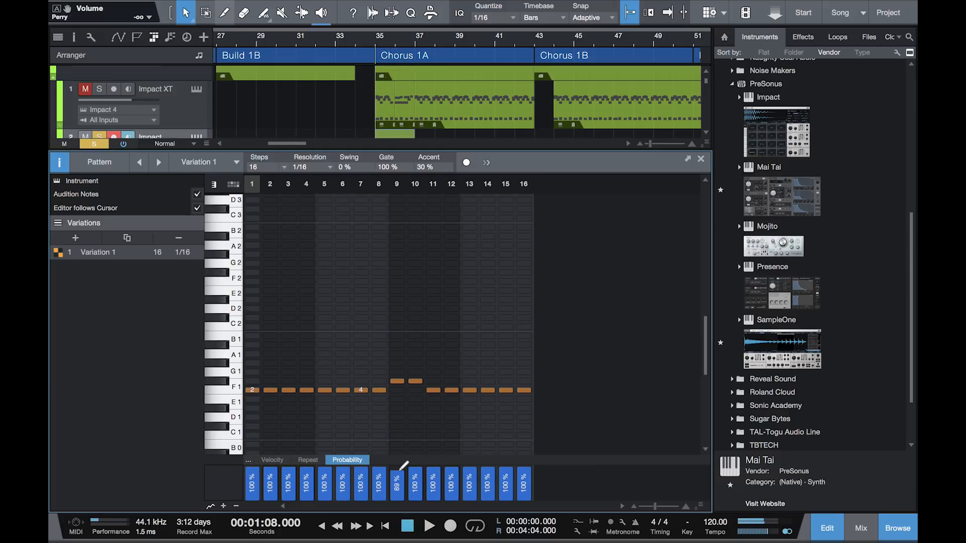